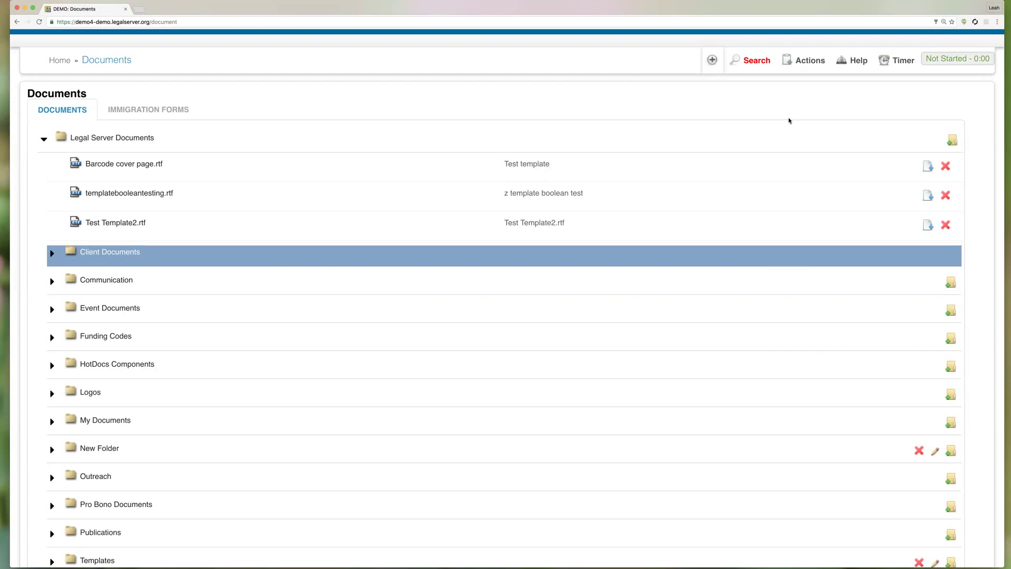
Start a new document using 'Create a new document' from the Actions menu.
{"action": "left_click", "coordinate": [816, 65]}
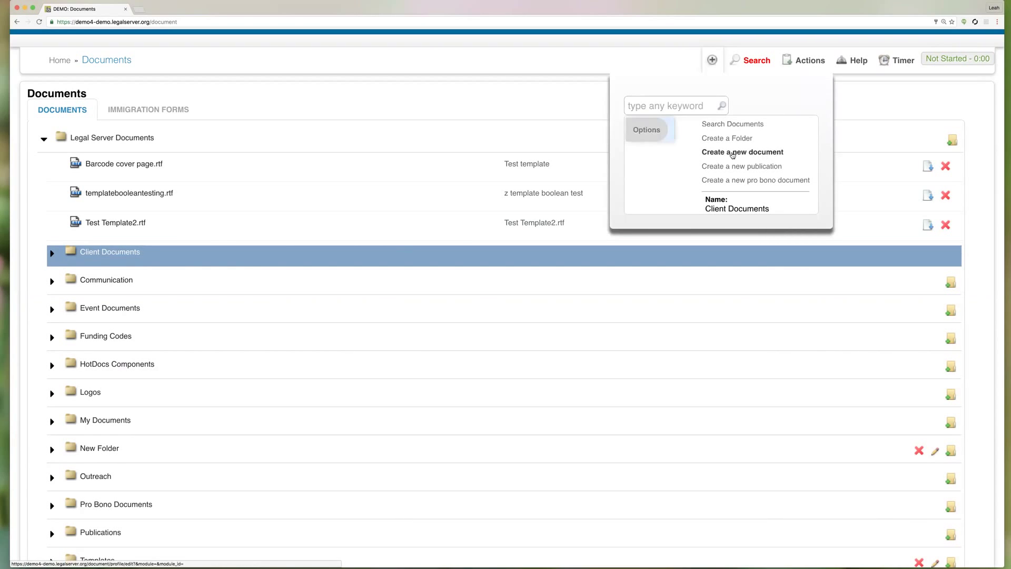
{"action": "left_click", "coordinate": [738, 152]}
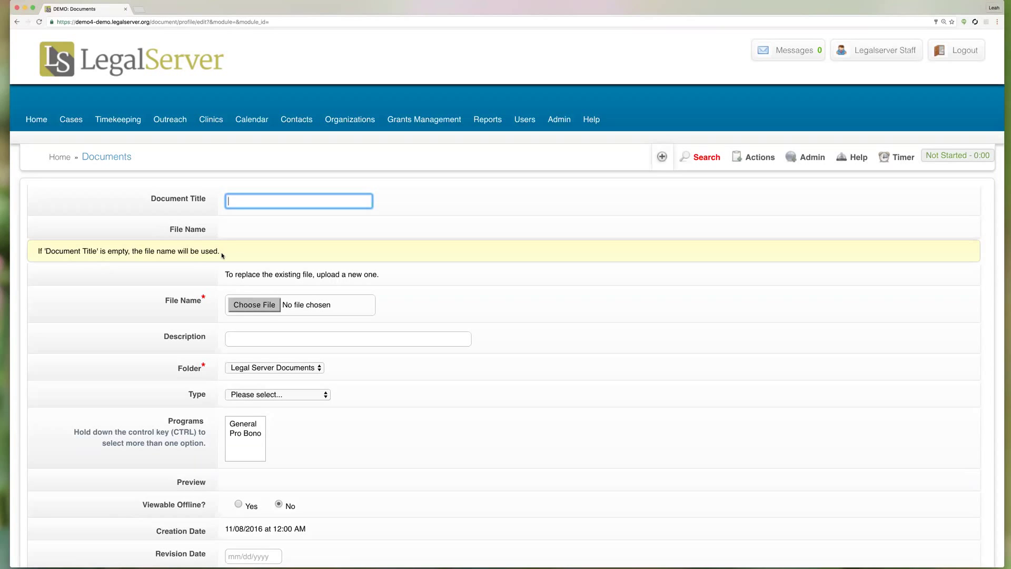
Attach Test Template.rtf from the Documents folder as the document's file.
{"action": "left_click", "coordinate": [270, 307]}
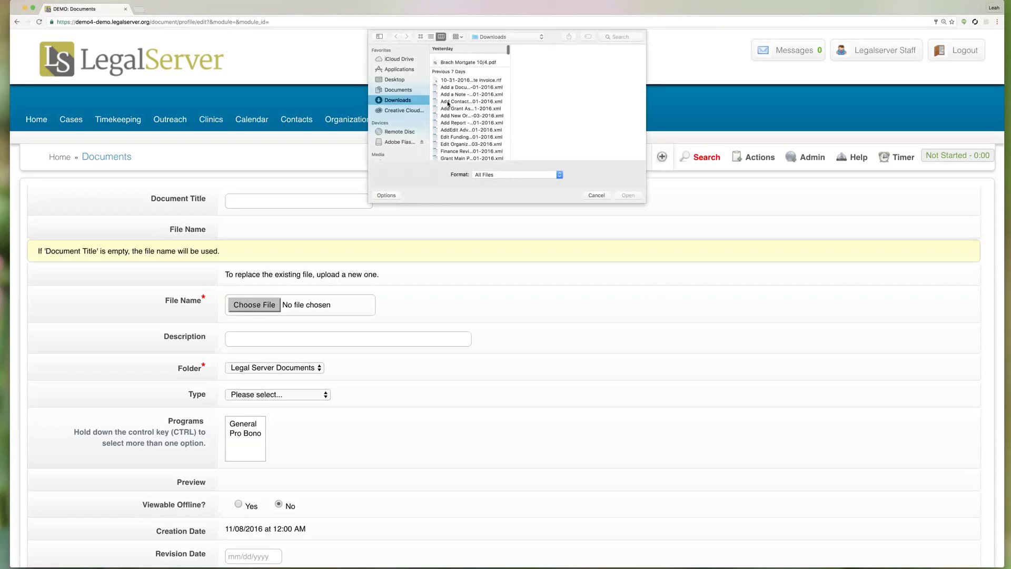
{"action": "scroll", "coordinate": [448, 103], "scroll_direction": "down", "scroll_amount": 1}
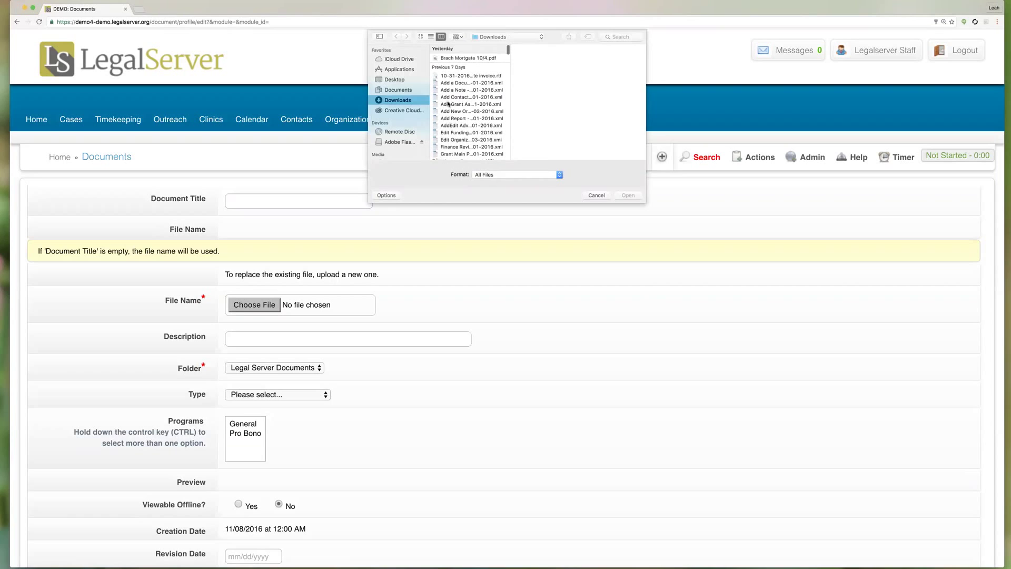
{"action": "left_click", "coordinate": [392, 92]}
{"action": "scroll", "coordinate": [463, 106], "scroll_direction": "down", "scroll_amount": 5}
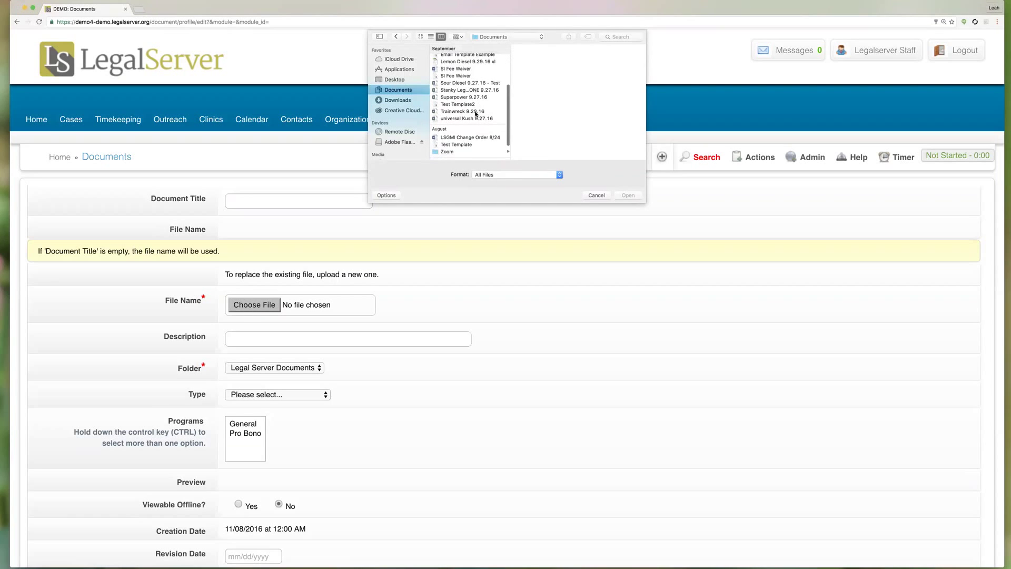
{"action": "scroll", "coordinate": [476, 113], "scroll_direction": "down", "scroll_amount": 3}
{"action": "left_click", "coordinate": [458, 116]}
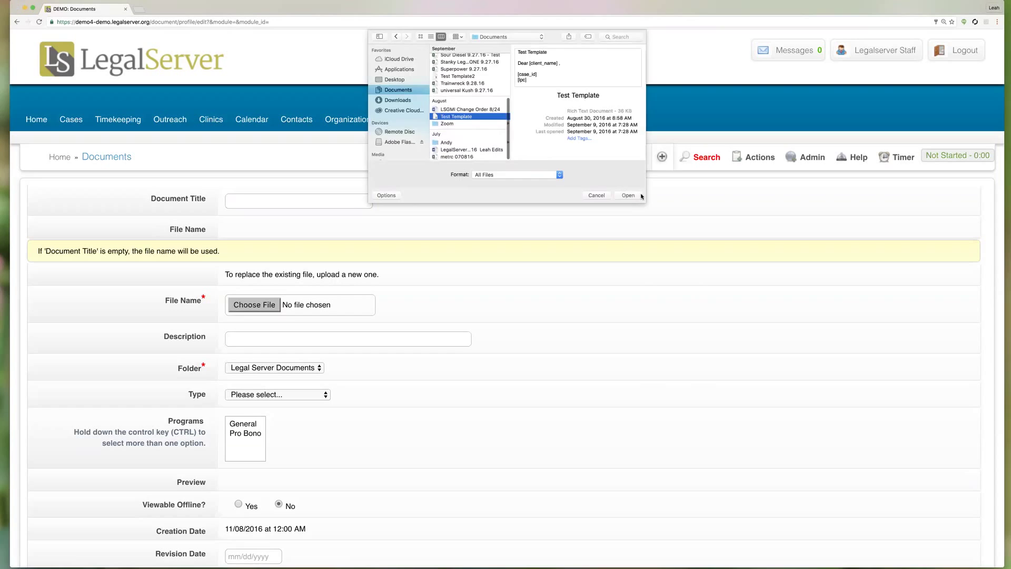
{"action": "left_click", "coordinate": [641, 196]}
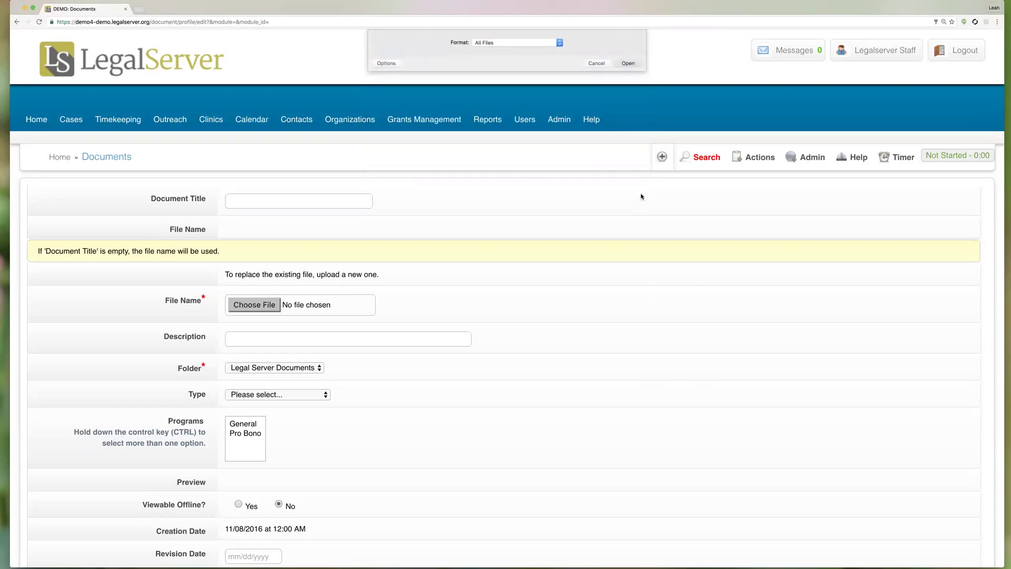
Enter 'Test Template for Webinar' as the Document Title.
{"action": "left_click", "coordinate": [320, 198]}
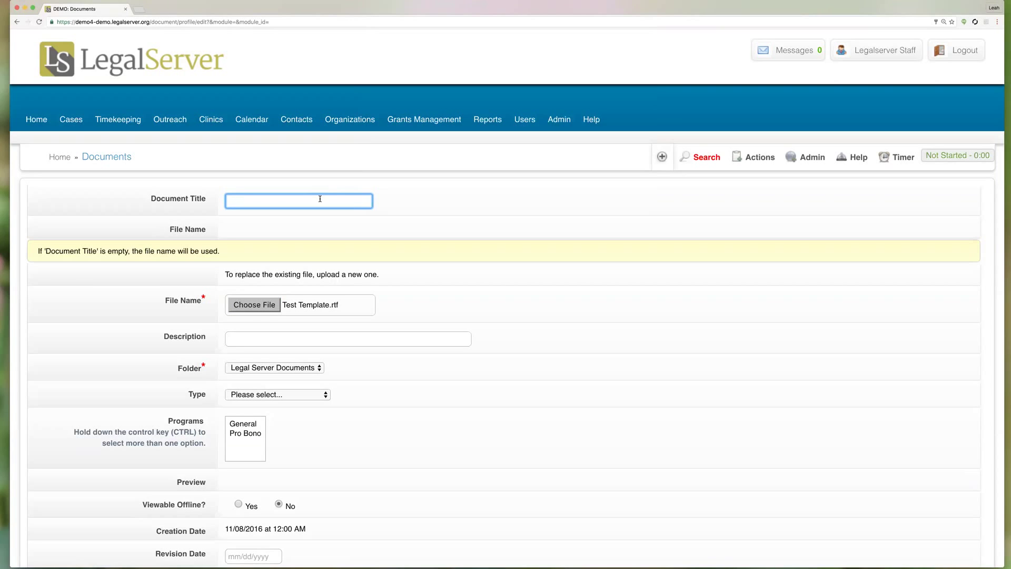
{"action": "type", "text": "Test Templat"}
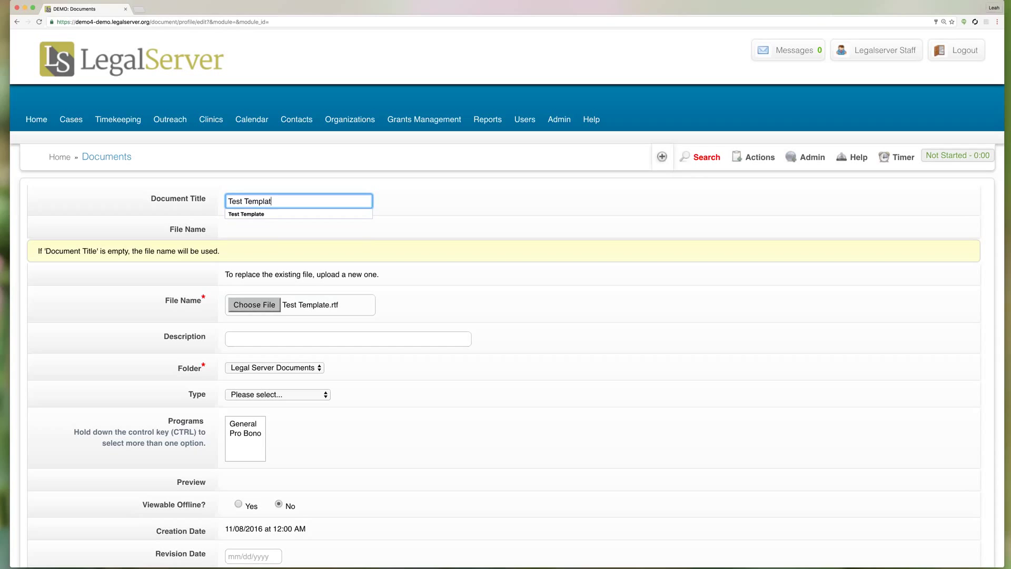
{"action": "type", "text": "e for"}
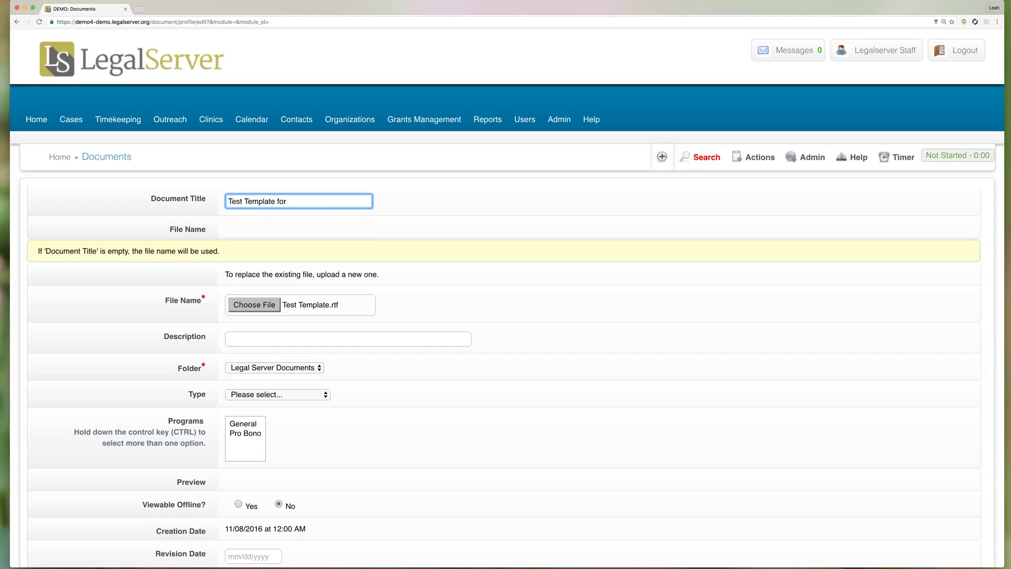
{"action": "type", "text": " Webinar"}
{"action": "left_click", "coordinate": [445, 298]}
{"action": "scroll", "coordinate": [445, 296], "scroll_direction": "down", "scroll_amount": 2}
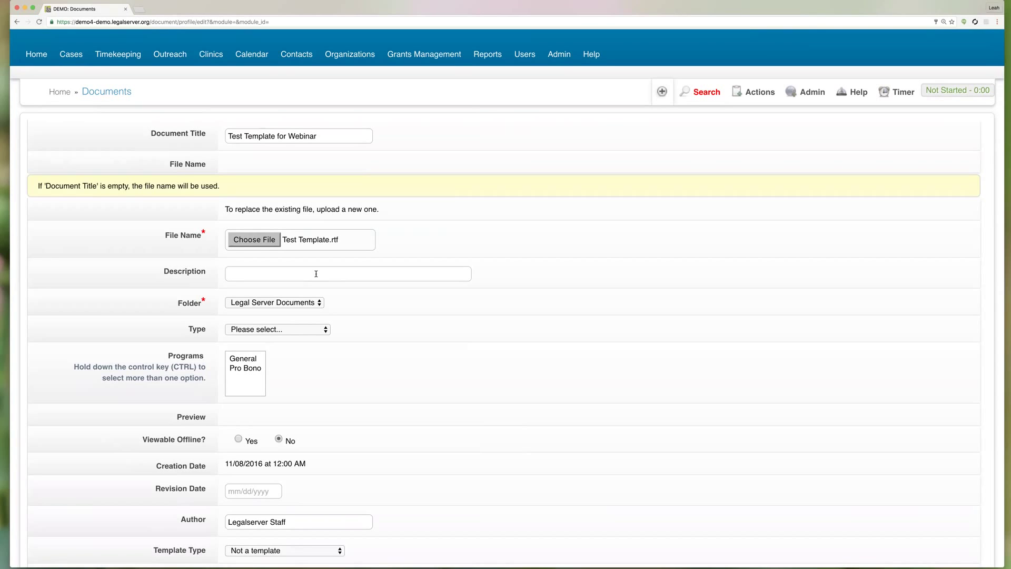
File the document in the Templates folder and set its type to Letter.
{"action": "scroll", "coordinate": [358, 289], "scroll_direction": "down", "scroll_amount": 2}
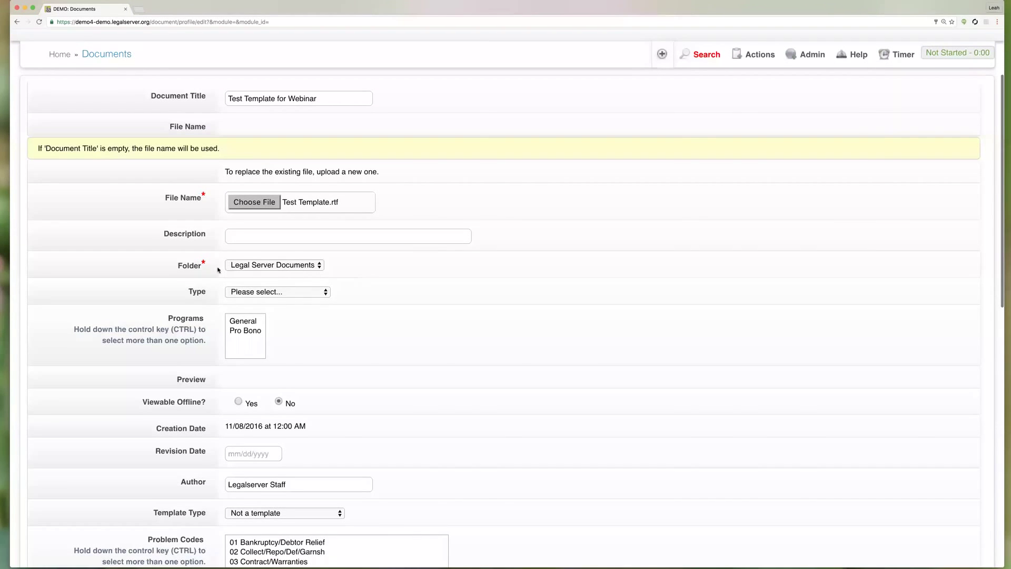
{"action": "left_click", "coordinate": [314, 265]}
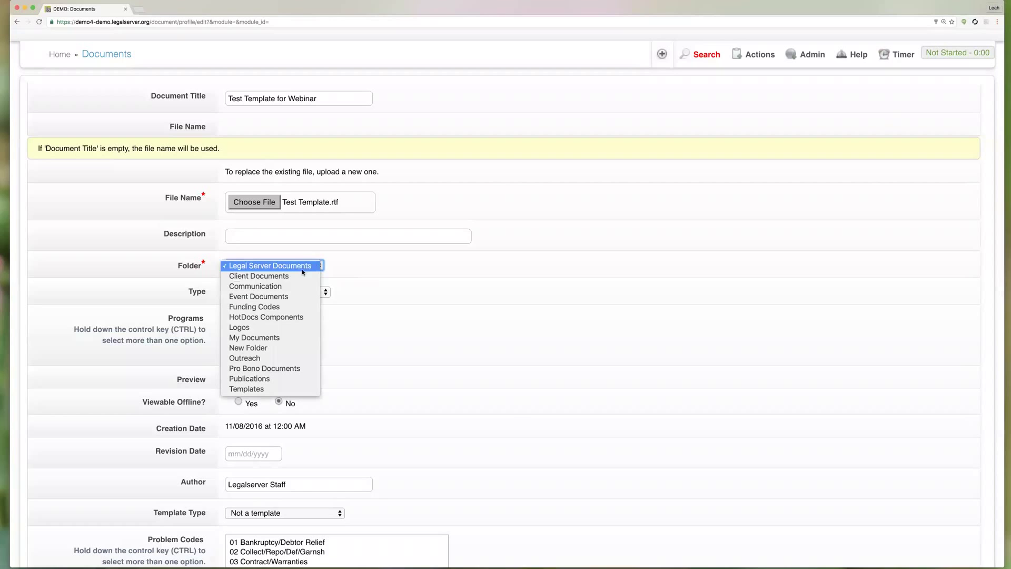
{"action": "left_click", "coordinate": [265, 390]}
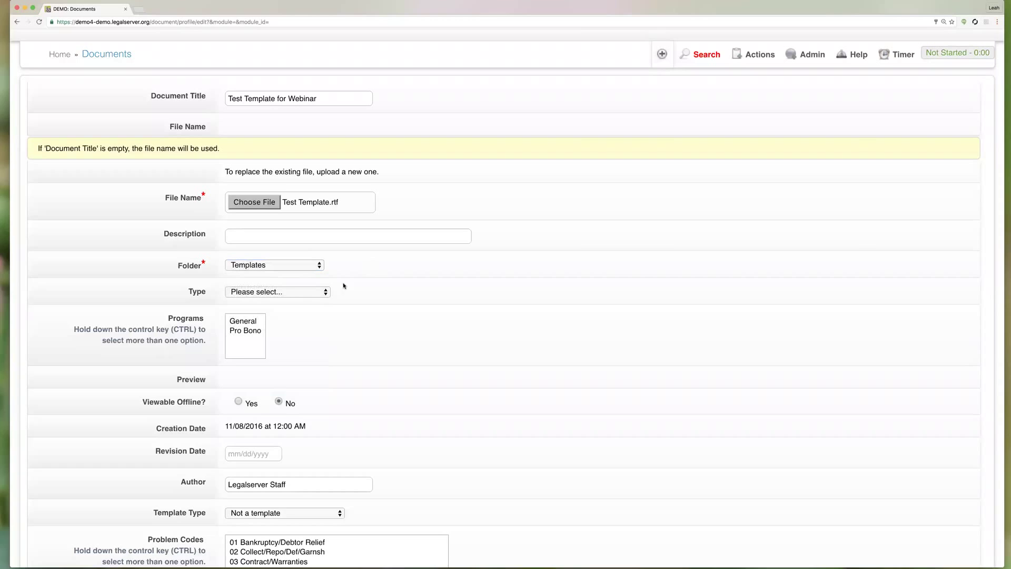
{"action": "left_click", "coordinate": [325, 293]}
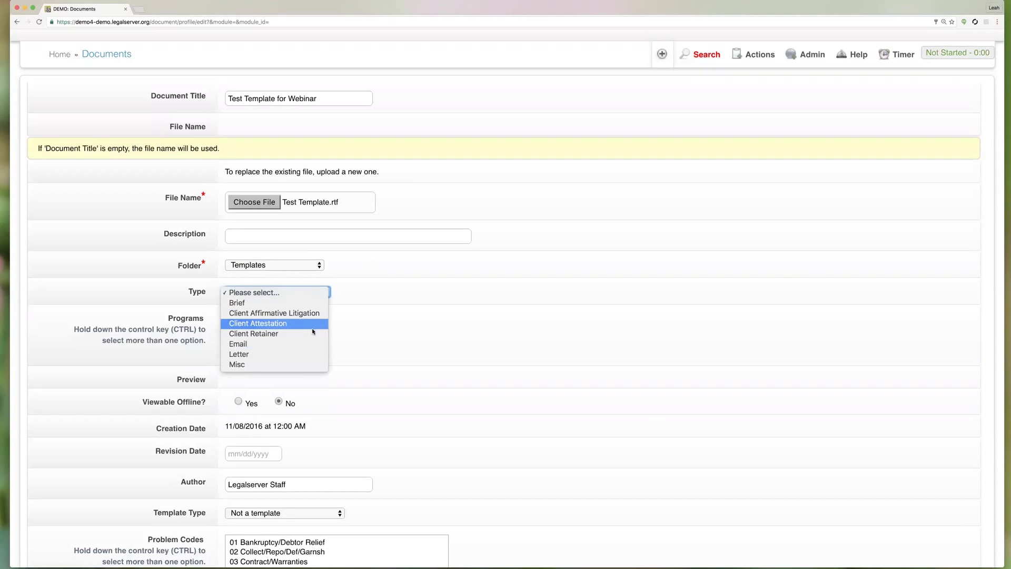
{"action": "left_click", "coordinate": [309, 354]}
{"action": "left_click", "coordinate": [393, 302]}
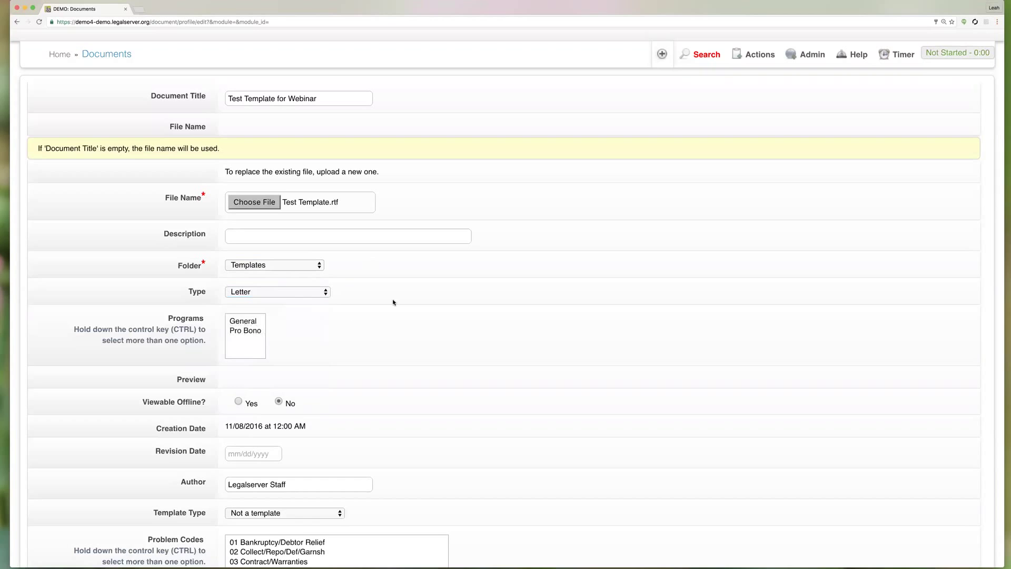
{"action": "scroll", "coordinate": [393, 302], "scroll_direction": "down", "scroll_amount": 2}
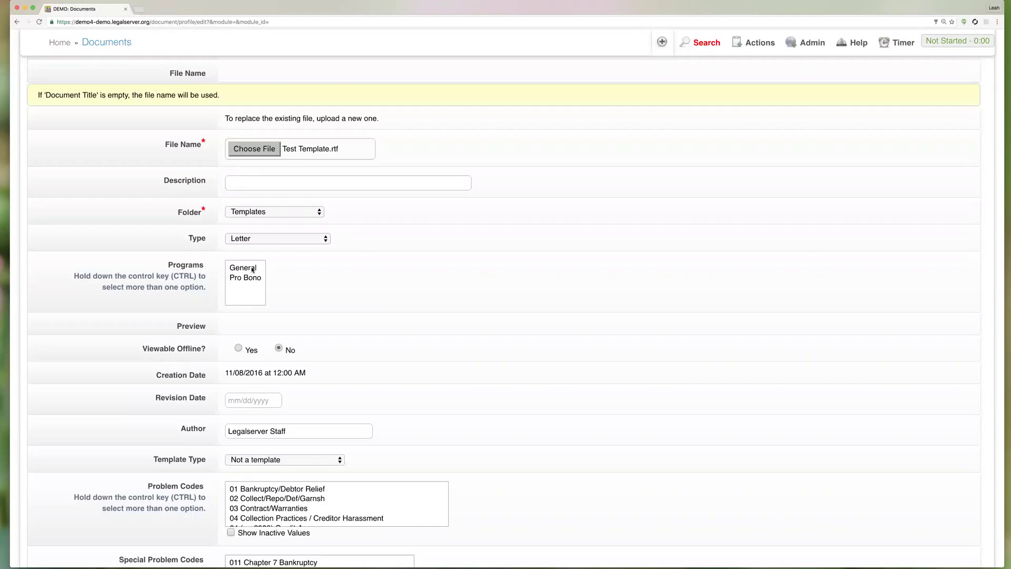
Select General and Pro Bono together in the Programs list.
{"action": "left_click_drag", "start_coordinate": [254, 269], "coordinate": [255, 282]}
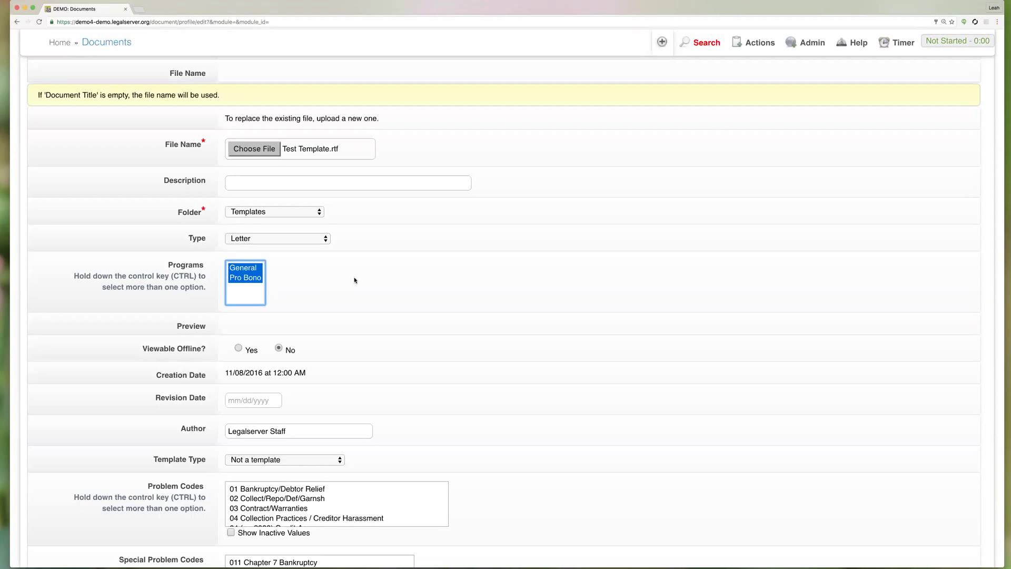
{"action": "scroll", "coordinate": [355, 280], "scroll_direction": "down", "scroll_amount": 5}
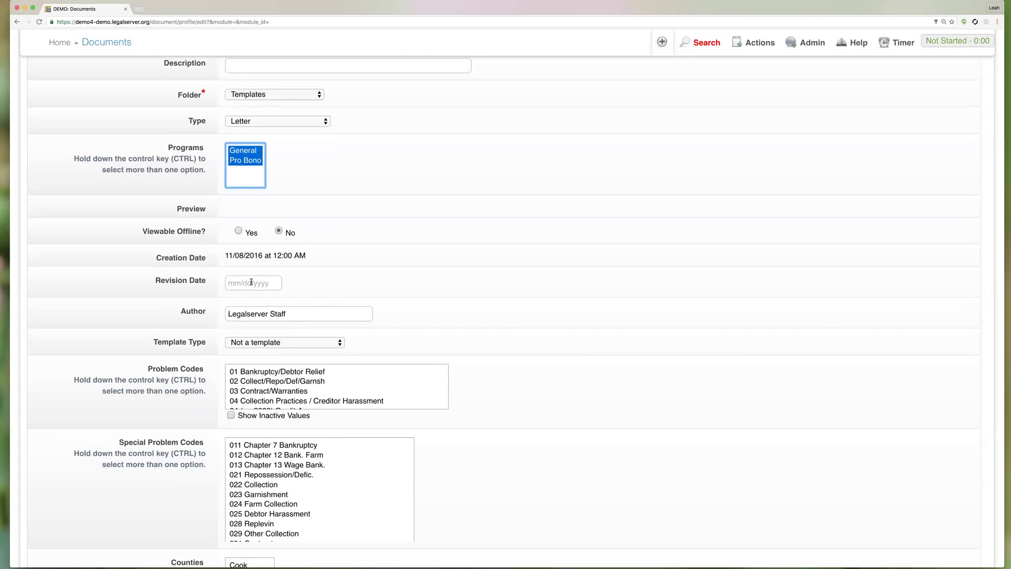
Scroll down the form to reach the Template Type field.
{"action": "scroll", "coordinate": [413, 280], "scroll_direction": "down", "scroll_amount": 3}
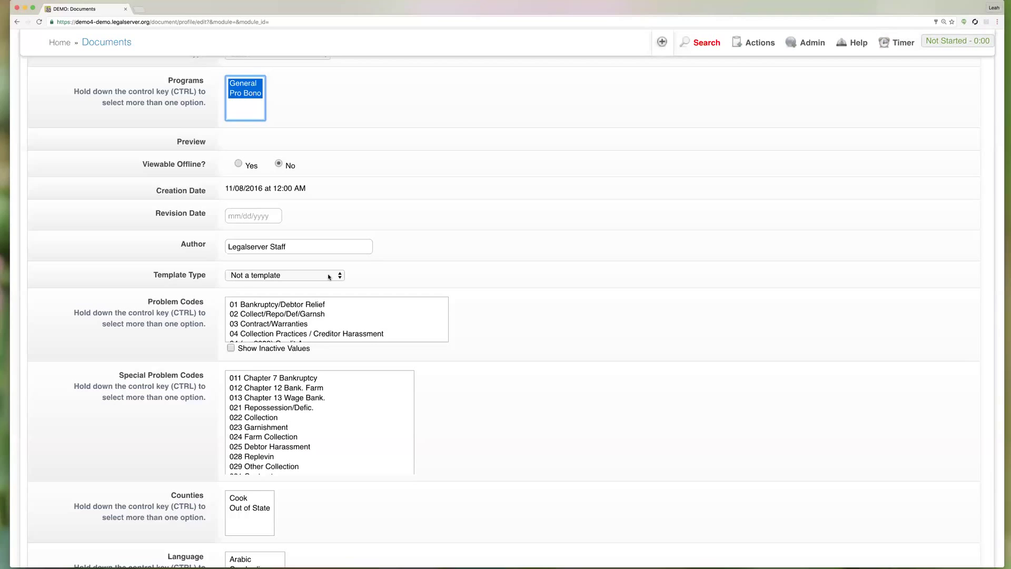
Set the Template Type to New Style Document Template.
{"action": "left_click", "coordinate": [329, 276]}
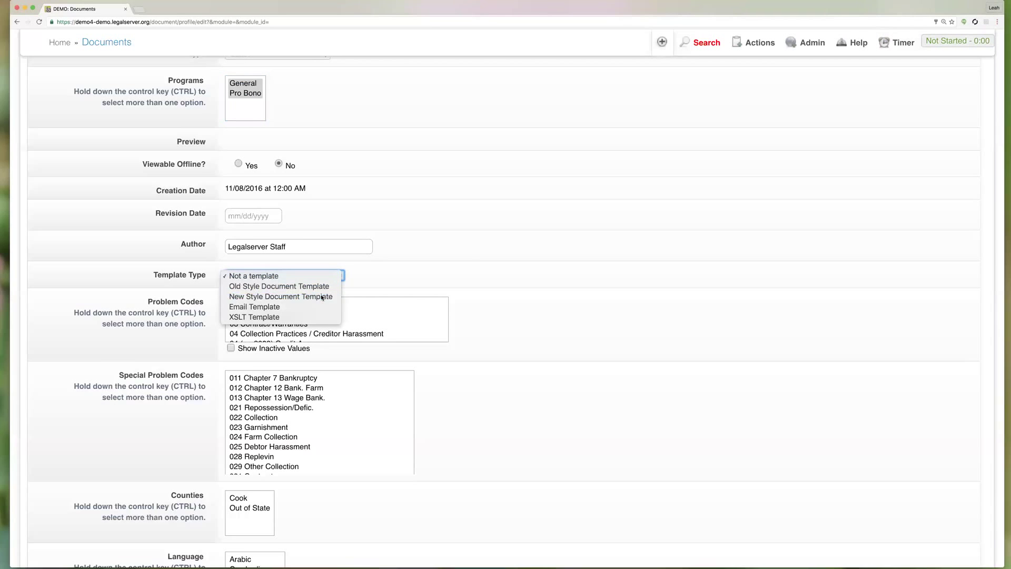
{"action": "left_click", "coordinate": [269, 296]}
{"action": "left_click", "coordinate": [464, 256]}
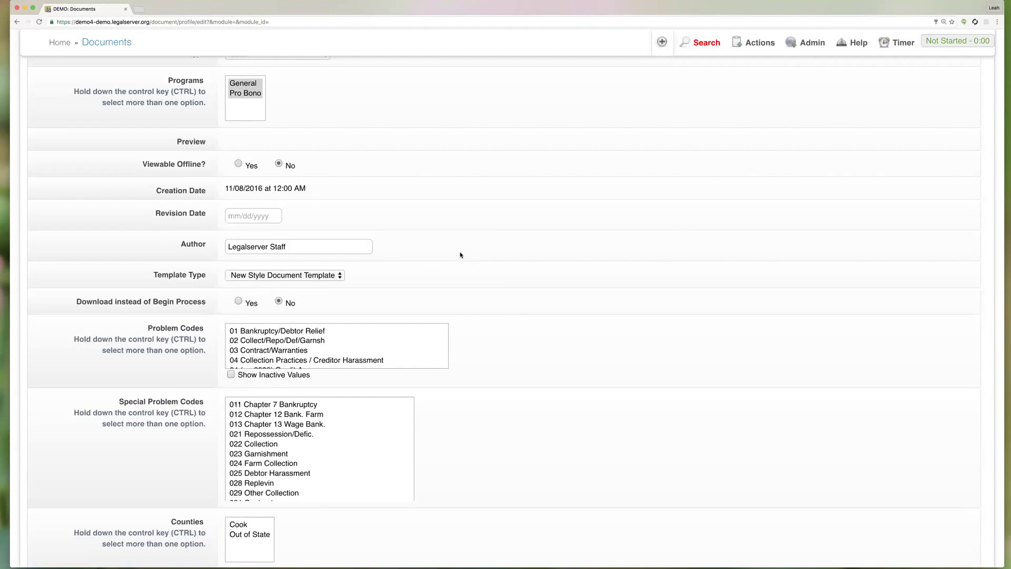
Set Download instead of Begin Process to Yes.
{"action": "left_click", "coordinate": [251, 303]}
{"action": "scroll", "coordinate": [507, 295], "scroll_direction": "down", "scroll_amount": 3}
{"action": "scroll", "coordinate": [507, 296], "scroll_direction": "down", "scroll_amount": 2}
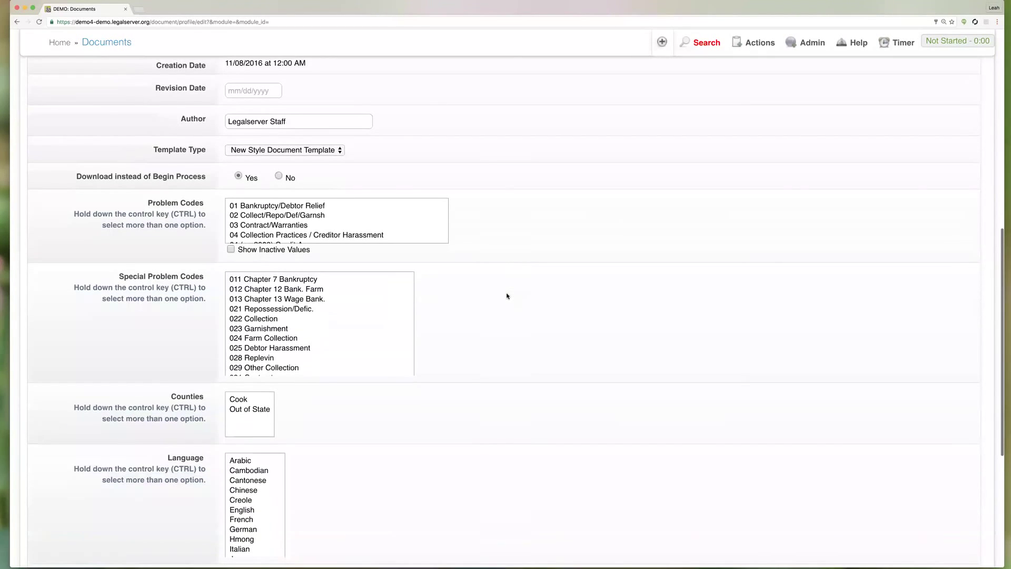
{"action": "scroll", "coordinate": [503, 296], "scroll_direction": "down", "scroll_amount": 2}
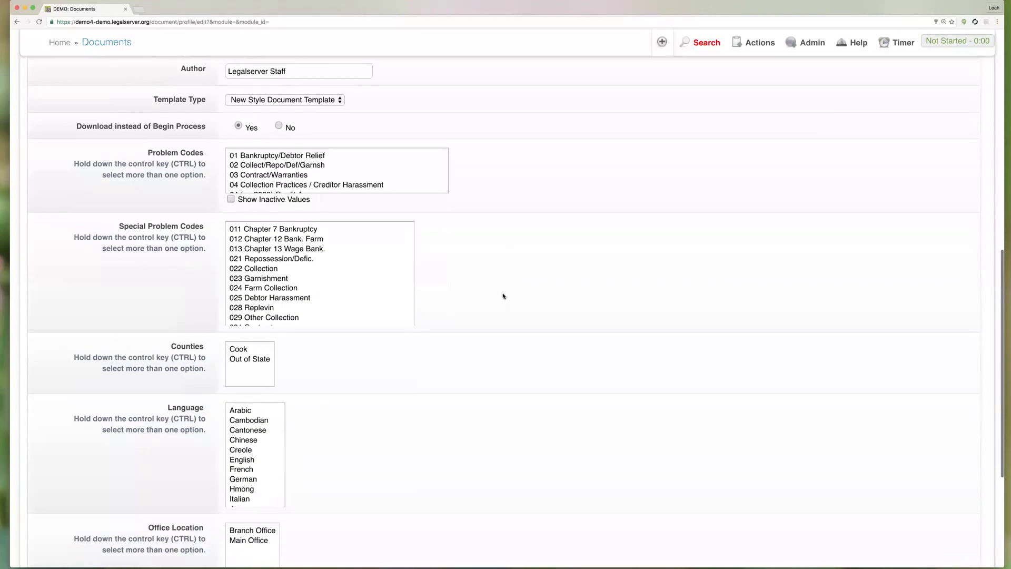
{"action": "scroll", "coordinate": [503, 295], "scroll_direction": "down", "scroll_amount": 4}
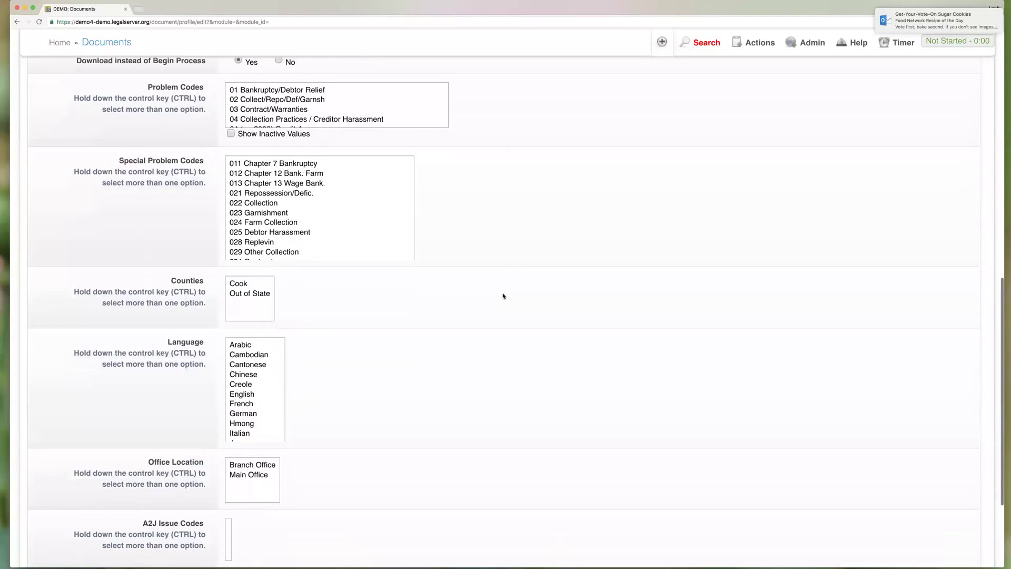
{"action": "scroll", "coordinate": [503, 296], "scroll_direction": "up", "scroll_amount": 5}
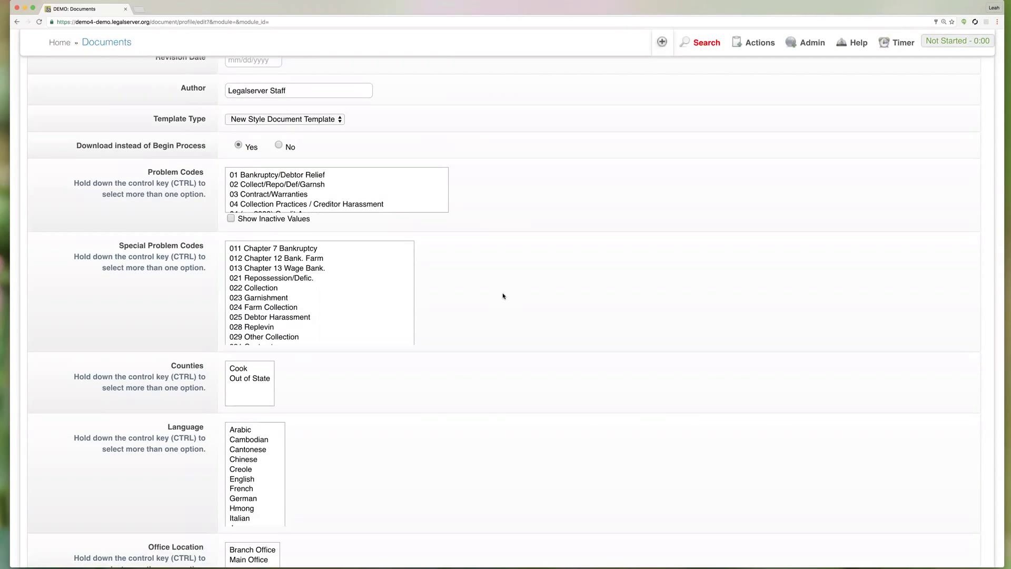
Select every problem code, both counties, all languages, and both office locations (Branch, Main Office).
{"action": "left_click", "coordinate": [303, 175]}
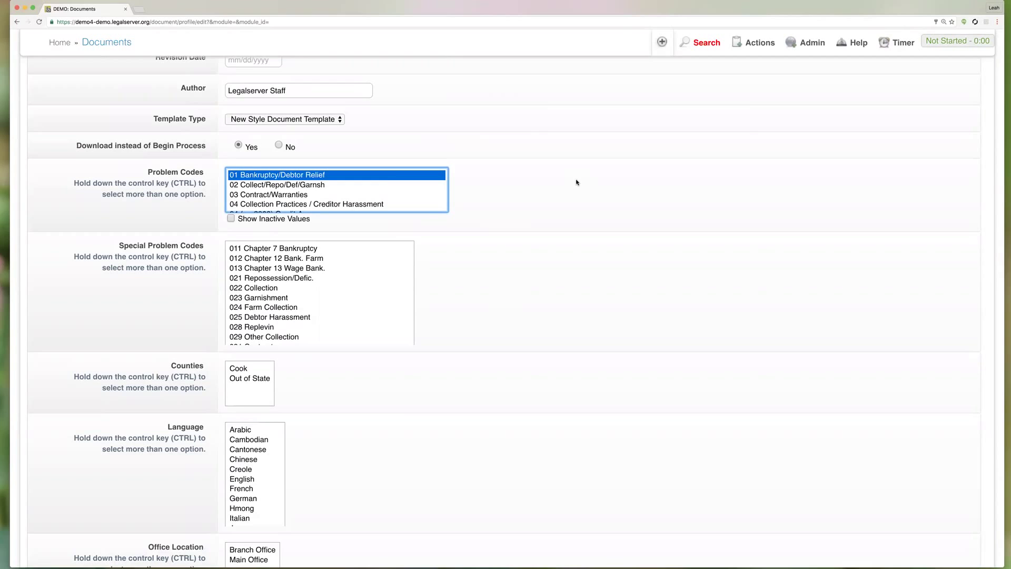
{"action": "left_click_drag", "start_coordinate": [386, 175], "coordinate": [323, 333]}
{"action": "left_click_drag", "start_coordinate": [244, 369], "coordinate": [248, 384]}
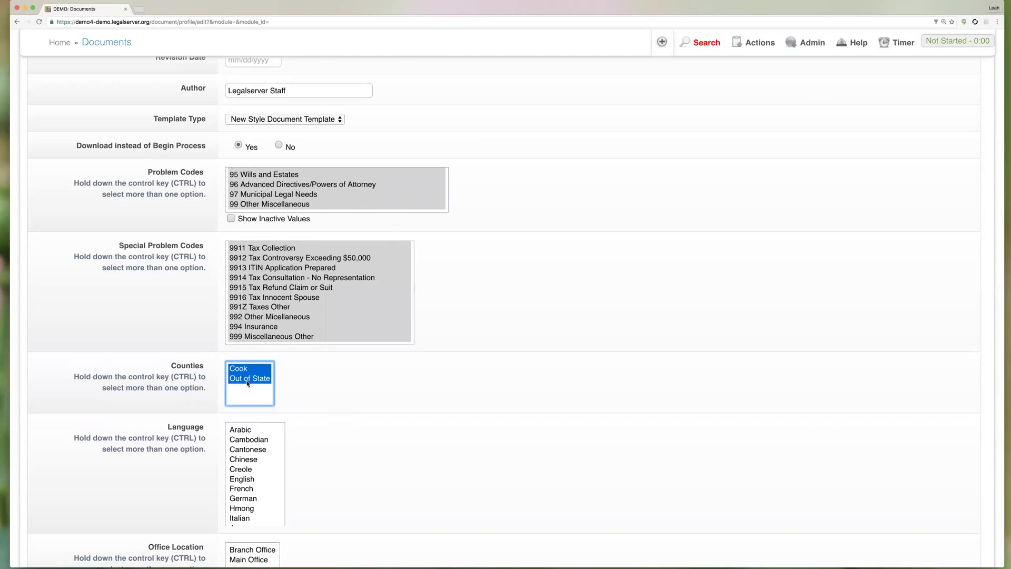
{"action": "scroll", "coordinate": [338, 386], "scroll_direction": "down", "scroll_amount": 5}
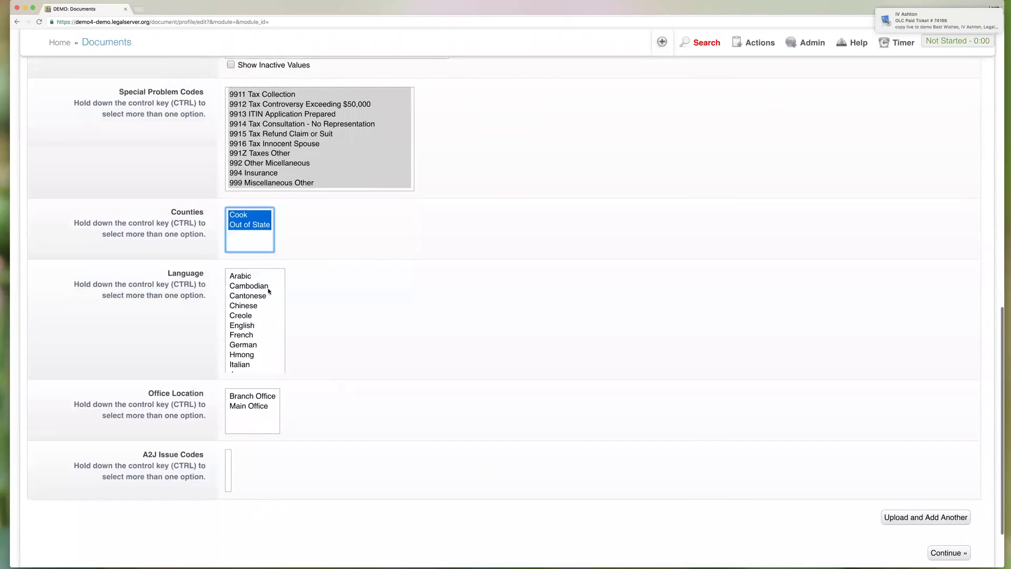
{"action": "left_click_drag", "start_coordinate": [259, 277], "coordinate": [266, 386]}
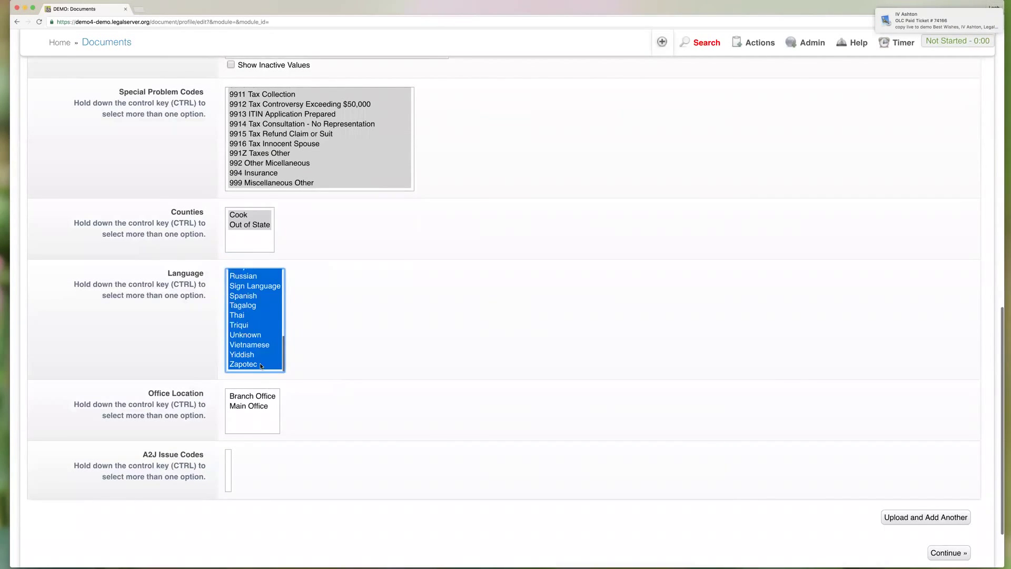
{"action": "left_click_drag", "start_coordinate": [272, 396], "coordinate": [286, 418]}
{"action": "left_click", "coordinate": [408, 391]}
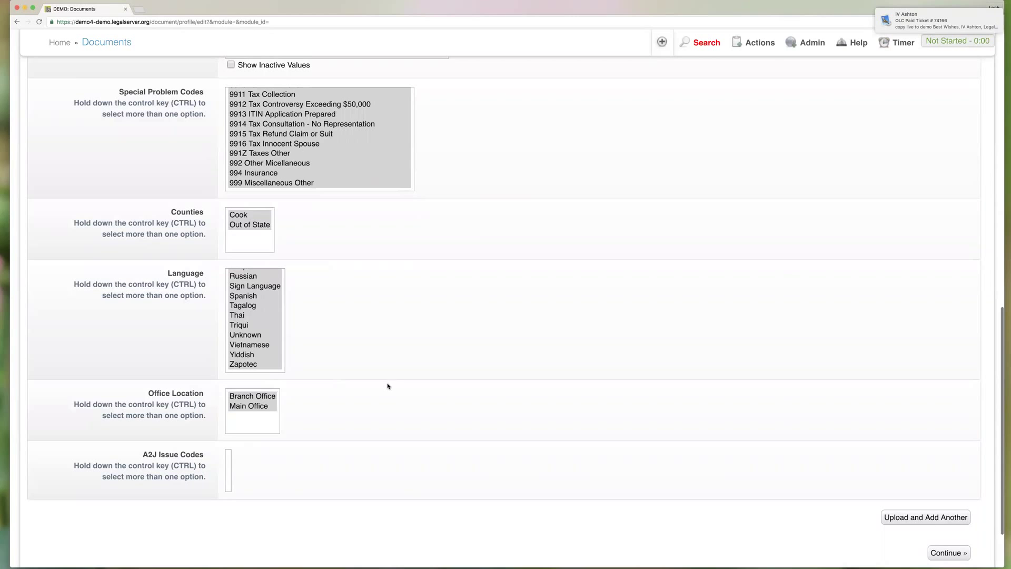
Submit the new template with Upload and Add Another.
{"action": "left_click", "coordinate": [888, 516]}
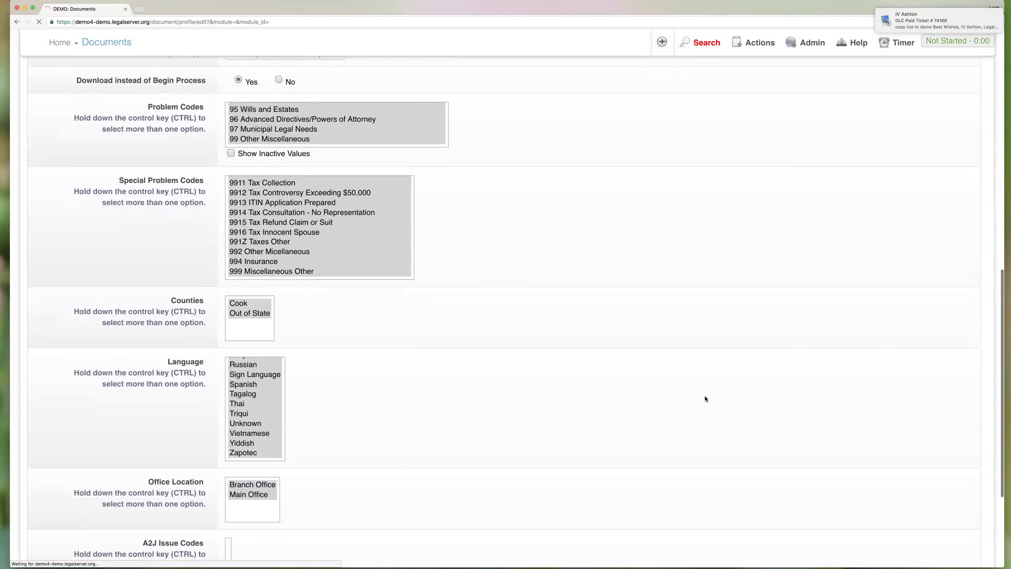